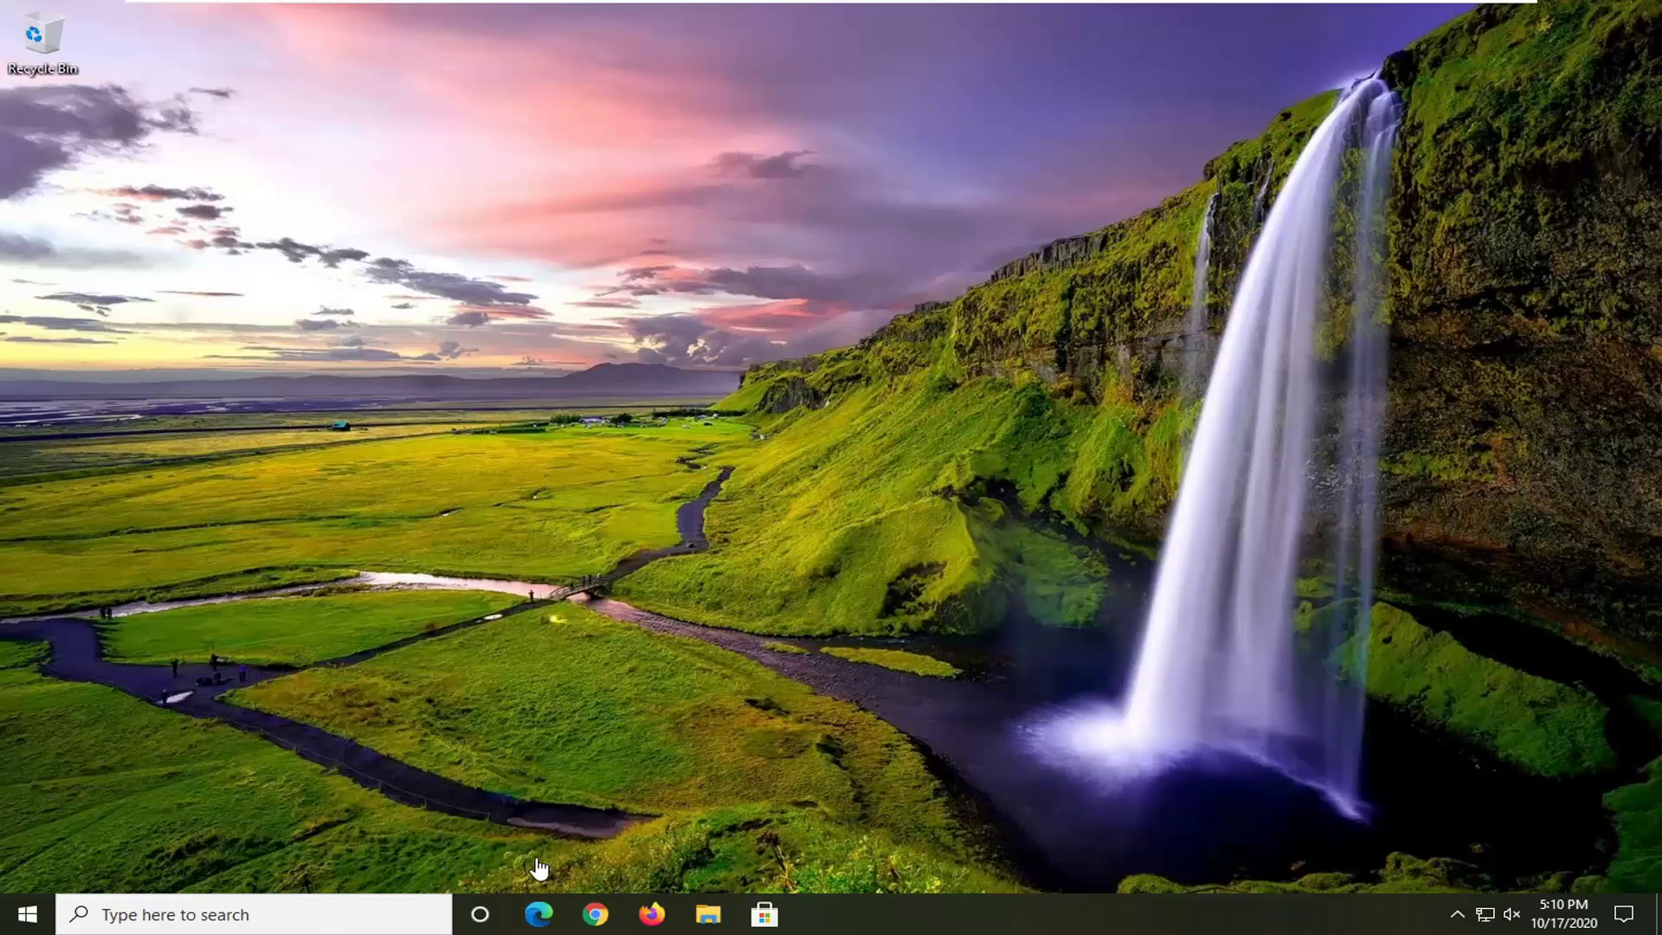
Launch Chrome and open Clear browsing data from the More tools menu.
{"action": "left_click", "coordinate": [591, 914]}
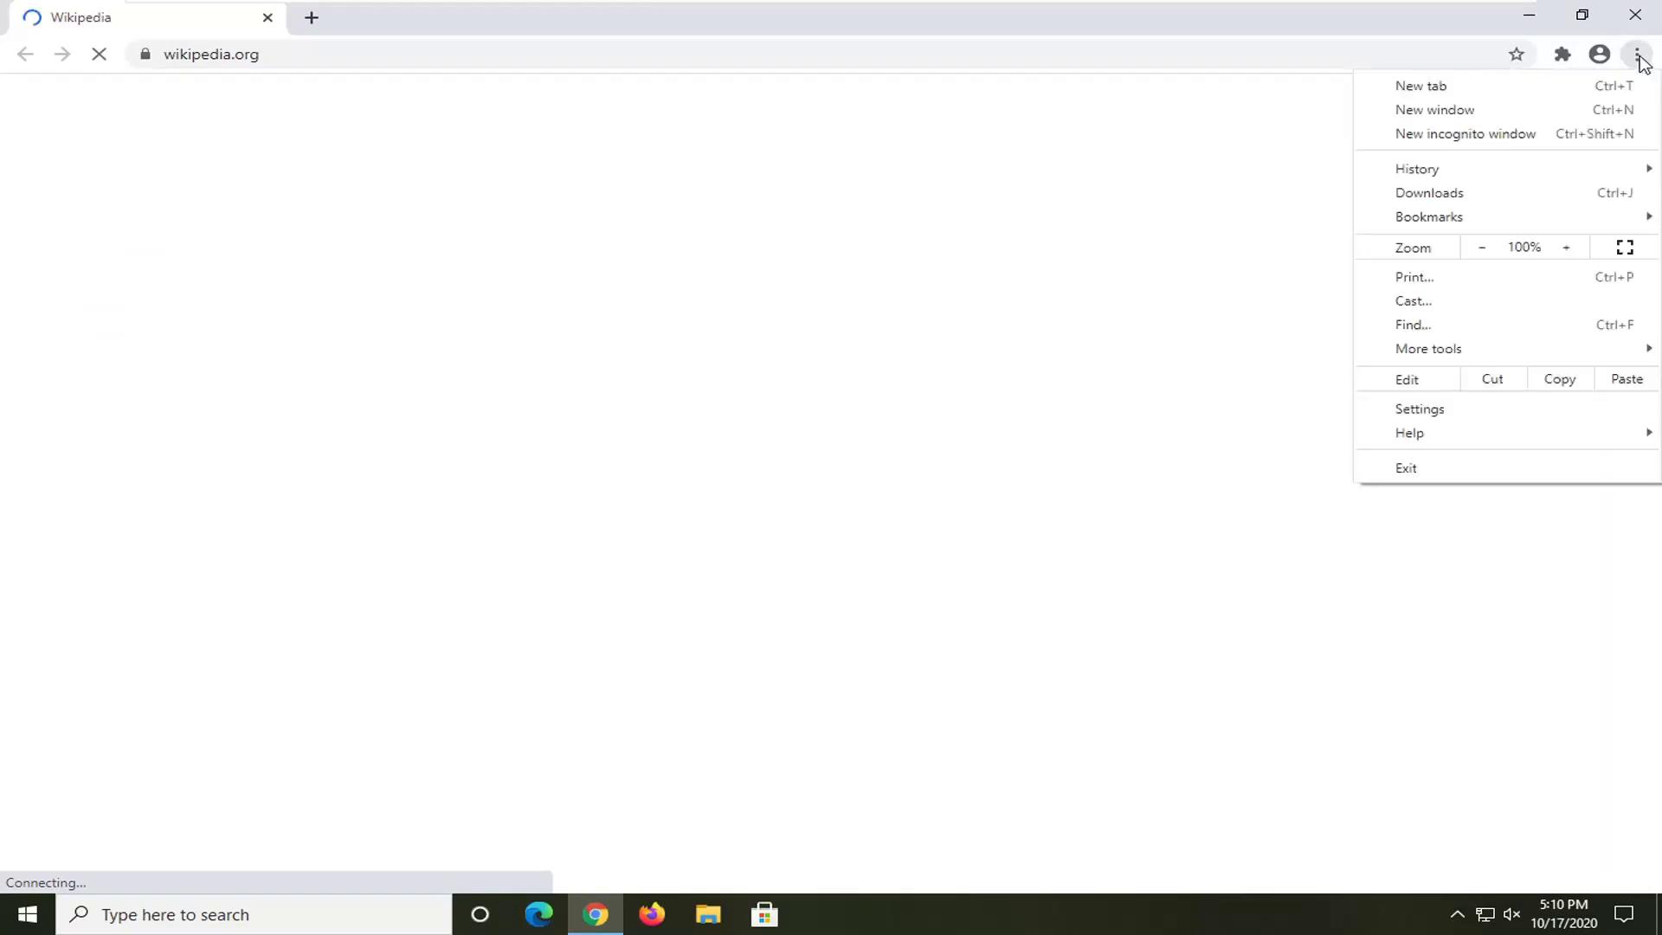
{"action": "mouse_move", "coordinate": [1437, 357]}
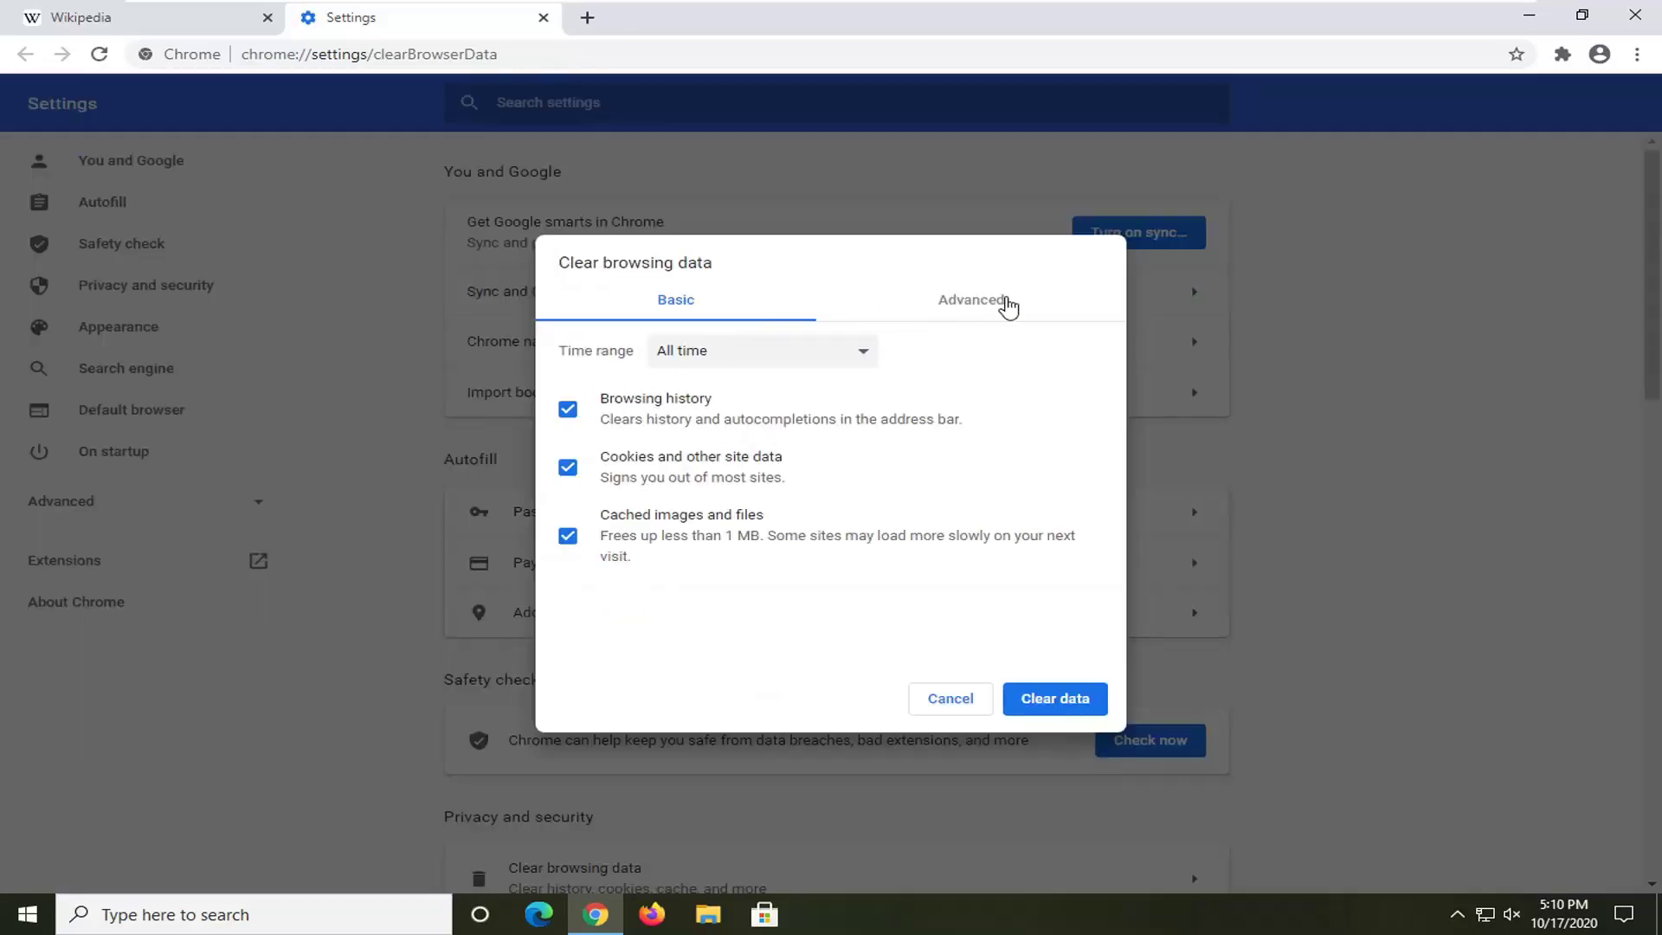
On the Advanced tab, untick Cookies and Cached images and files, and tick Site Settings.
{"action": "left_click", "coordinate": [968, 310]}
{"action": "scroll", "coordinate": [779, 494], "scroll_direction": "down", "scroll_amount": 2}
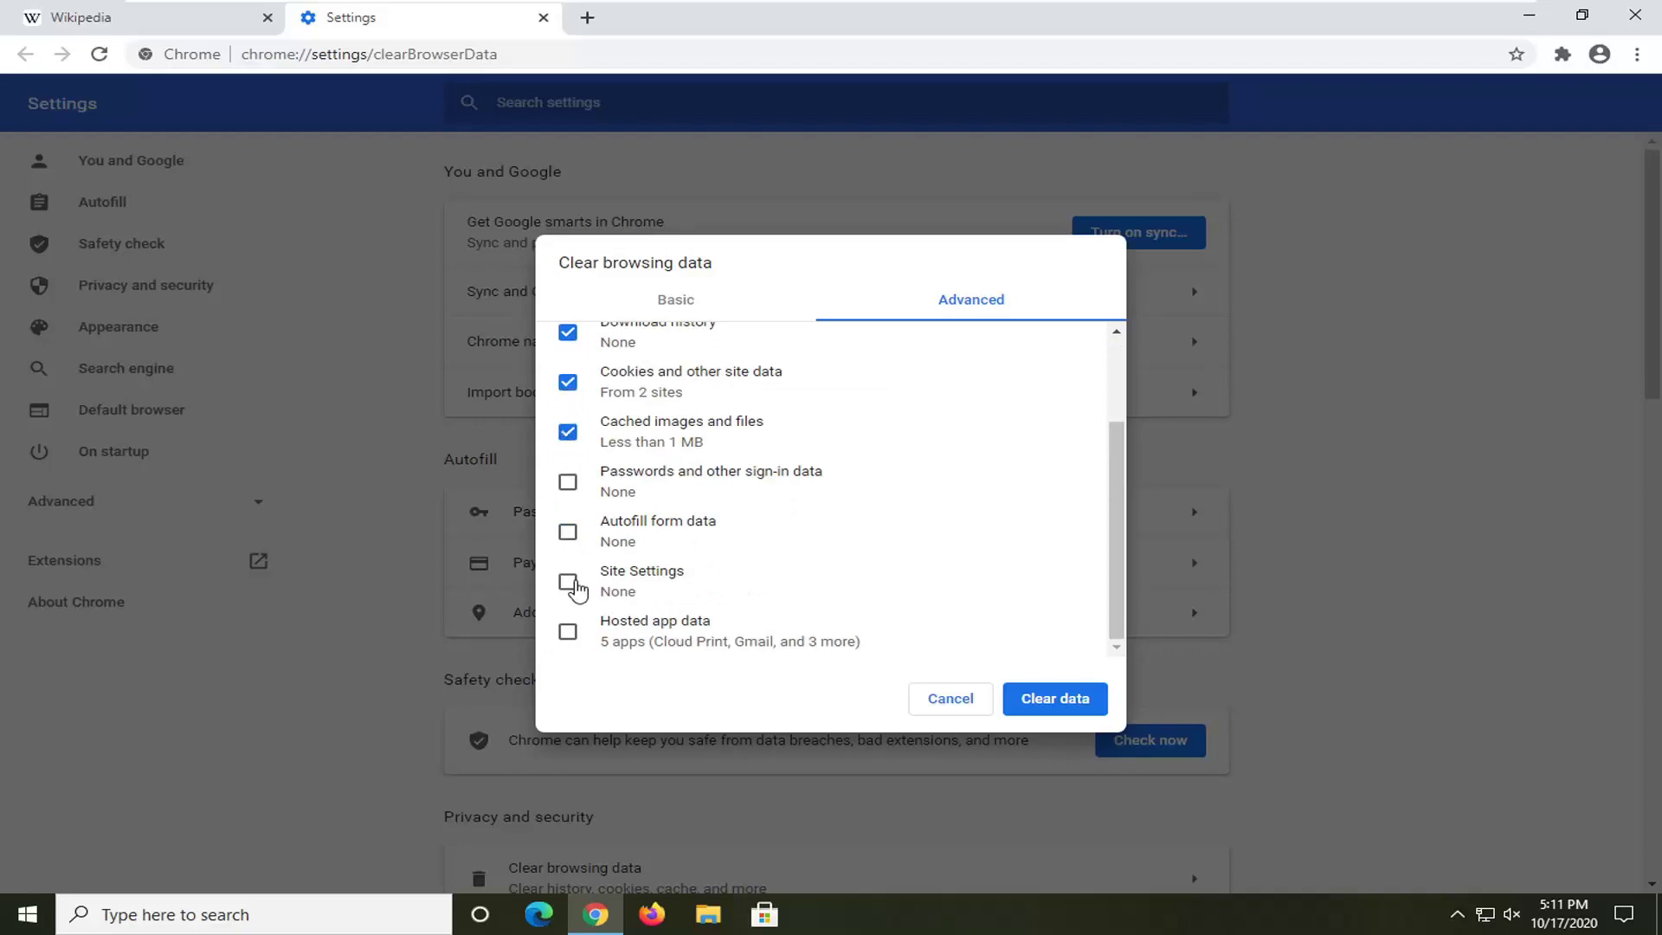
{"action": "left_click", "coordinate": [567, 381]}
{"action": "left_click", "coordinate": [567, 431]}
{"action": "scroll", "coordinate": [568, 597], "scroll_direction": "up", "scroll_amount": 2}
{"action": "scroll", "coordinate": [589, 467], "scroll_direction": "down", "scroll_amount": 2}
{"action": "left_click", "coordinate": [569, 582]}
Set the time range to All time and clear the selected data.
{"action": "scroll", "coordinate": [779, 485], "scroll_direction": "up", "scroll_amount": 3}
{"action": "left_click", "coordinate": [715, 353]}
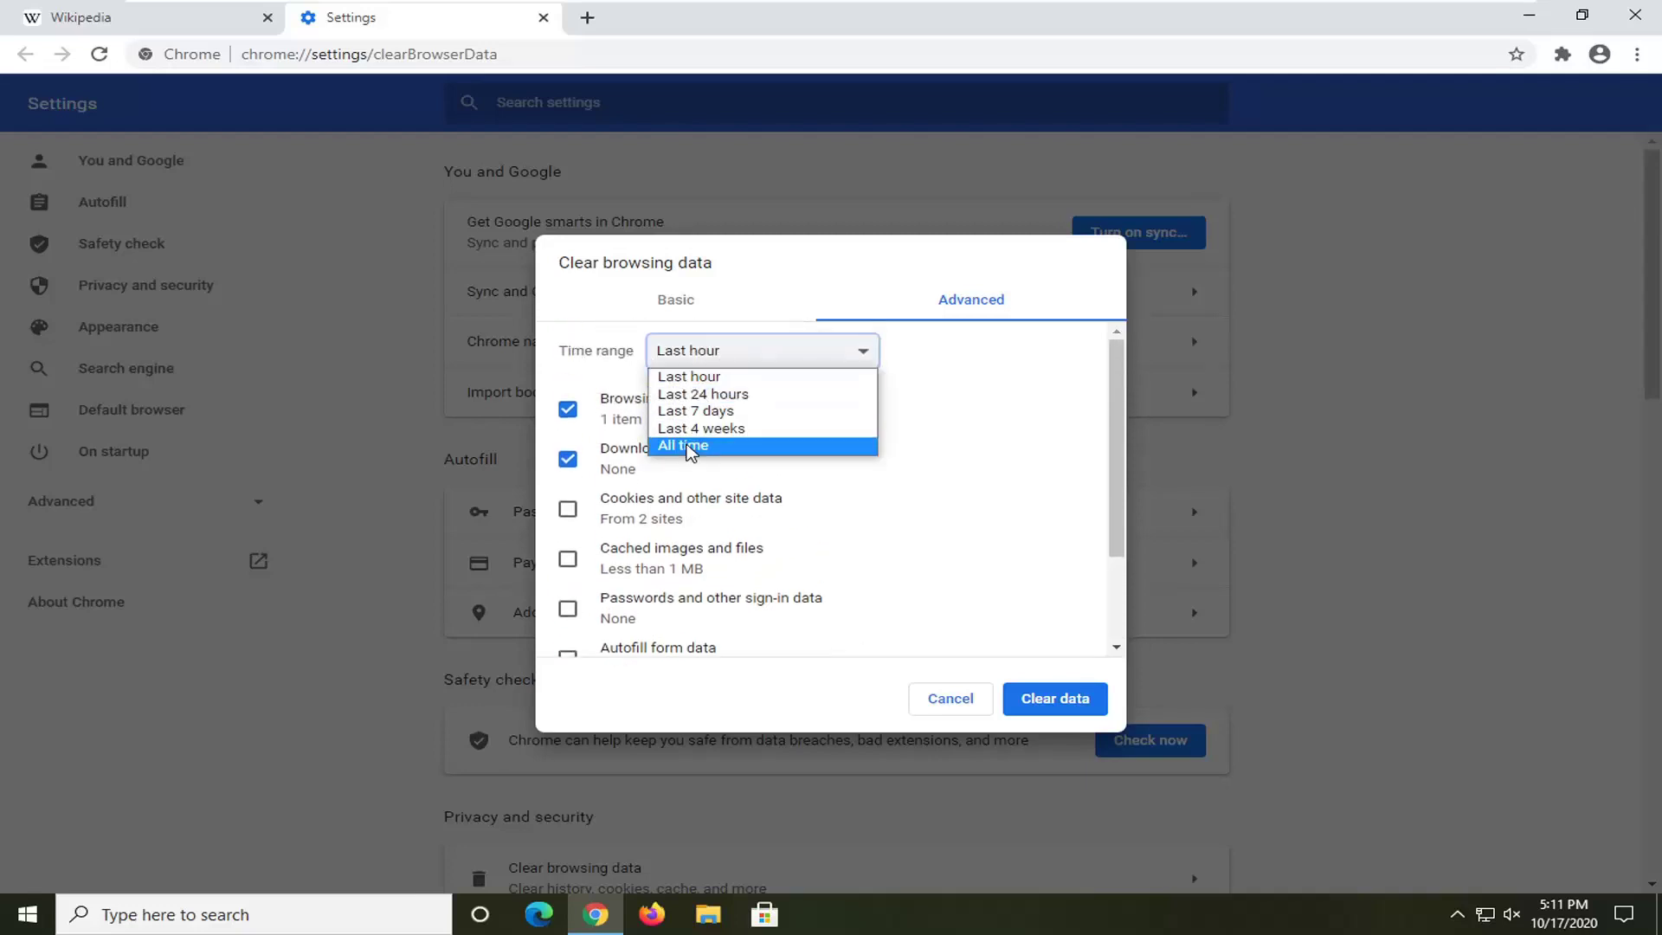
{"action": "left_click", "coordinate": [692, 451]}
{"action": "scroll", "coordinate": [895, 517], "scroll_direction": "down", "scroll_amount": 3}
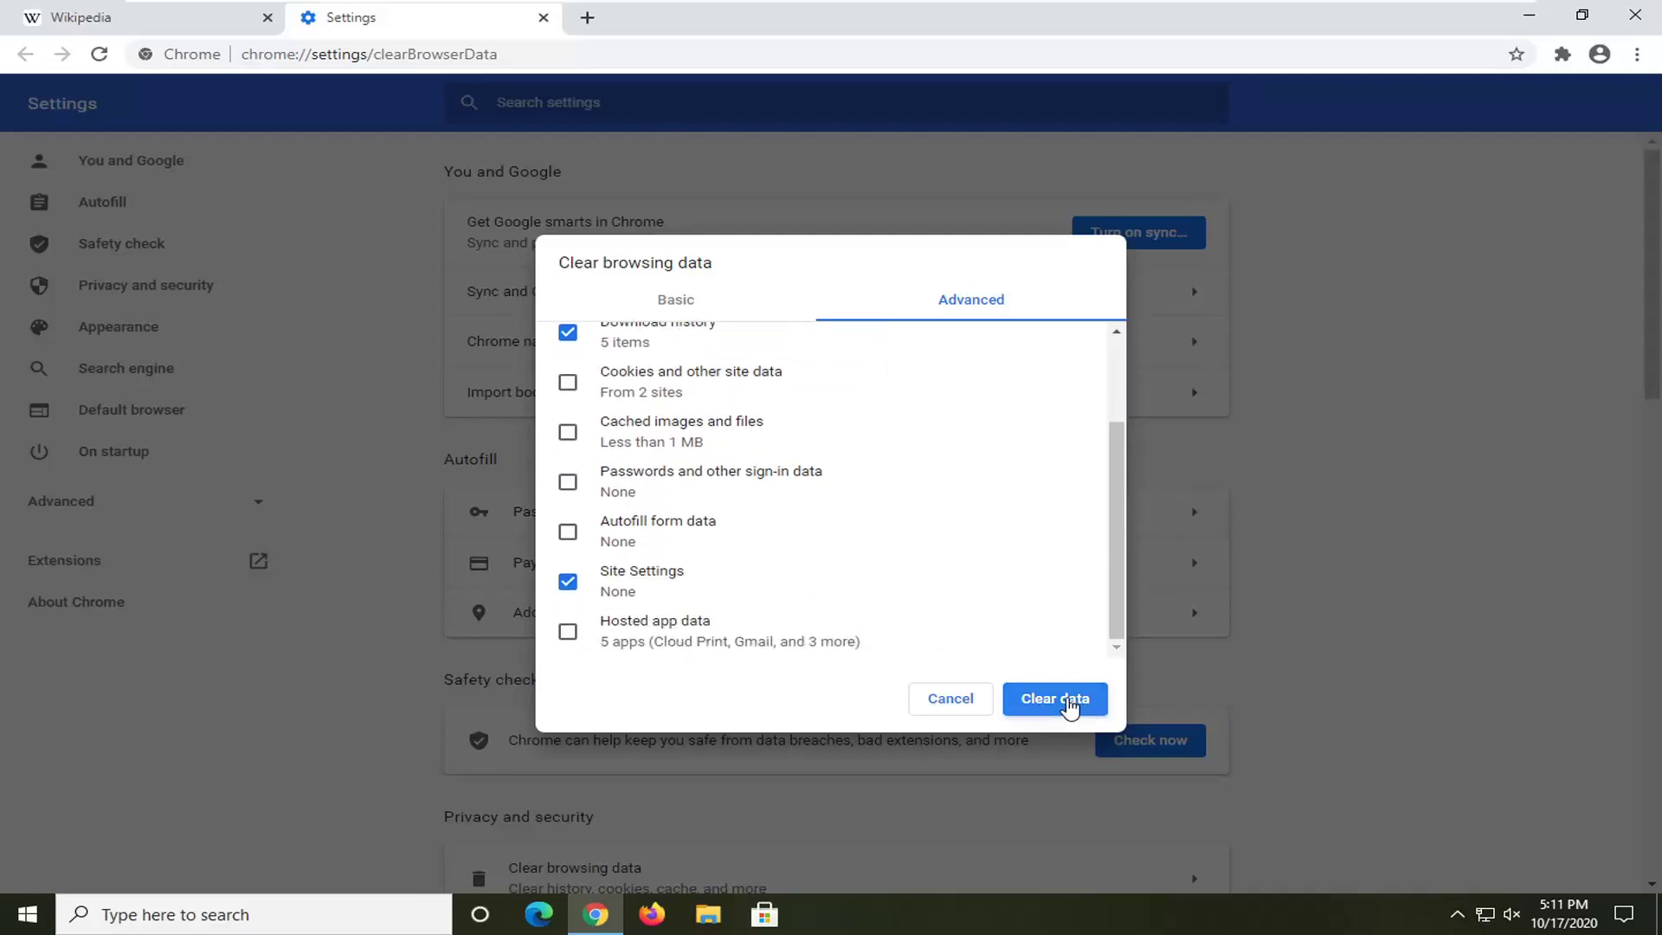
{"action": "left_click", "coordinate": [1055, 699]}
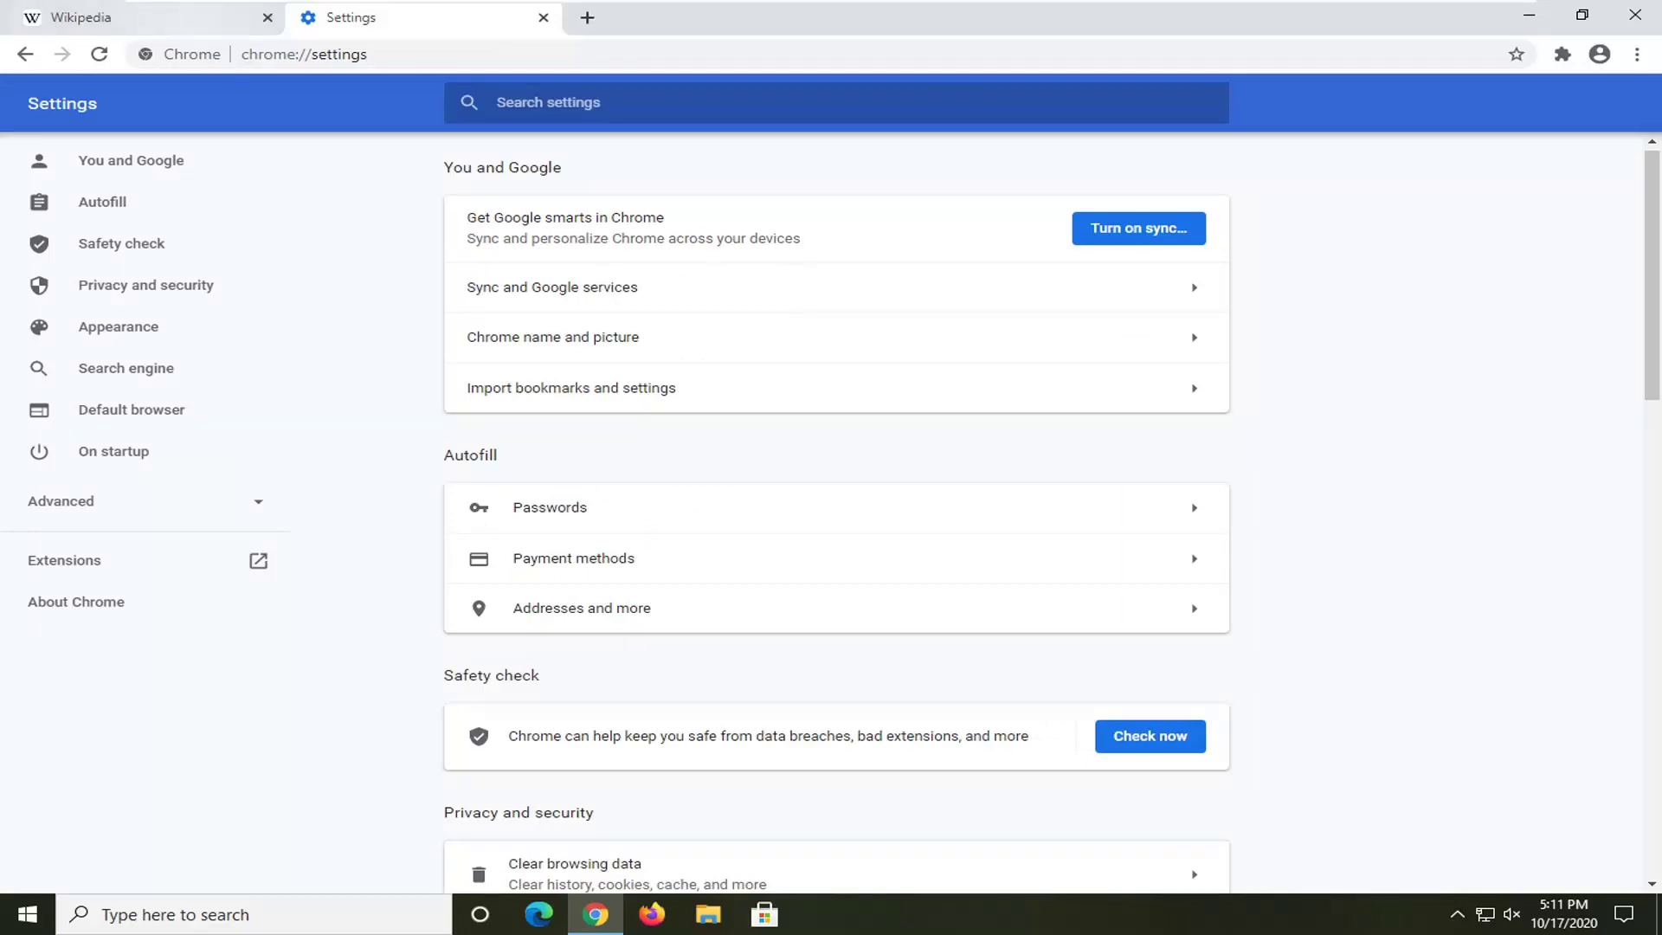
Go to google.com from the address bar.
{"action": "key", "text": "ctrl+l"}
{"action": "type", "text": "google.com"}
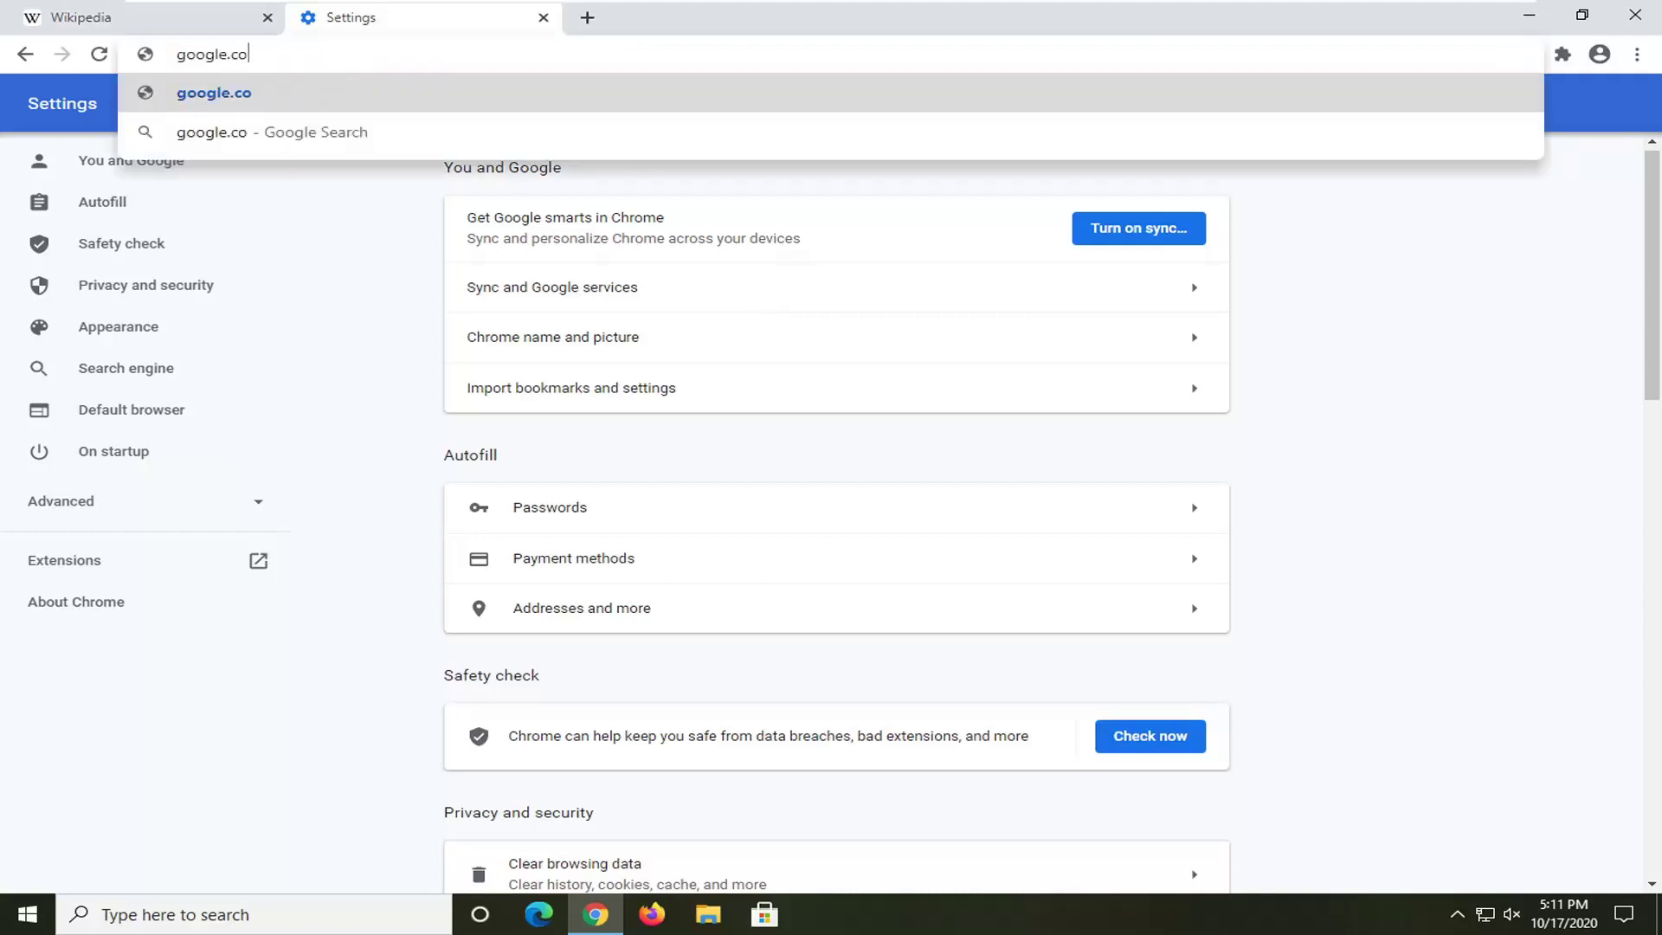
{"action": "key", "text": "Return"}
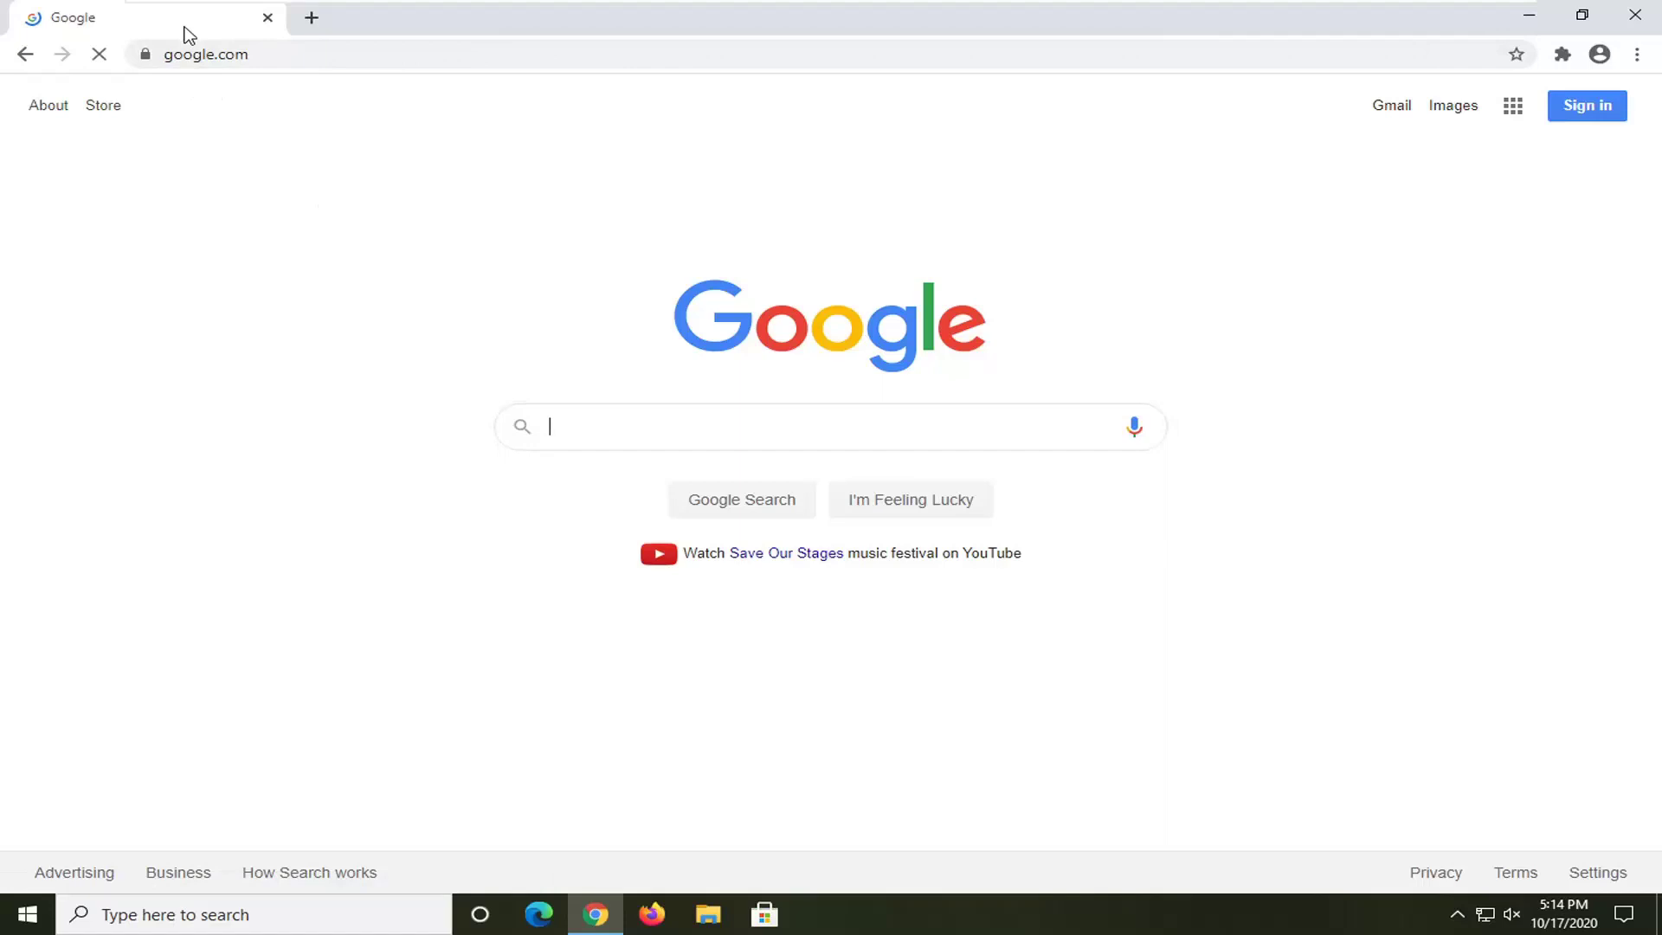
Search Google for 'visual c++ redistributable download'.
{"action": "type", "text": "visual c__"}
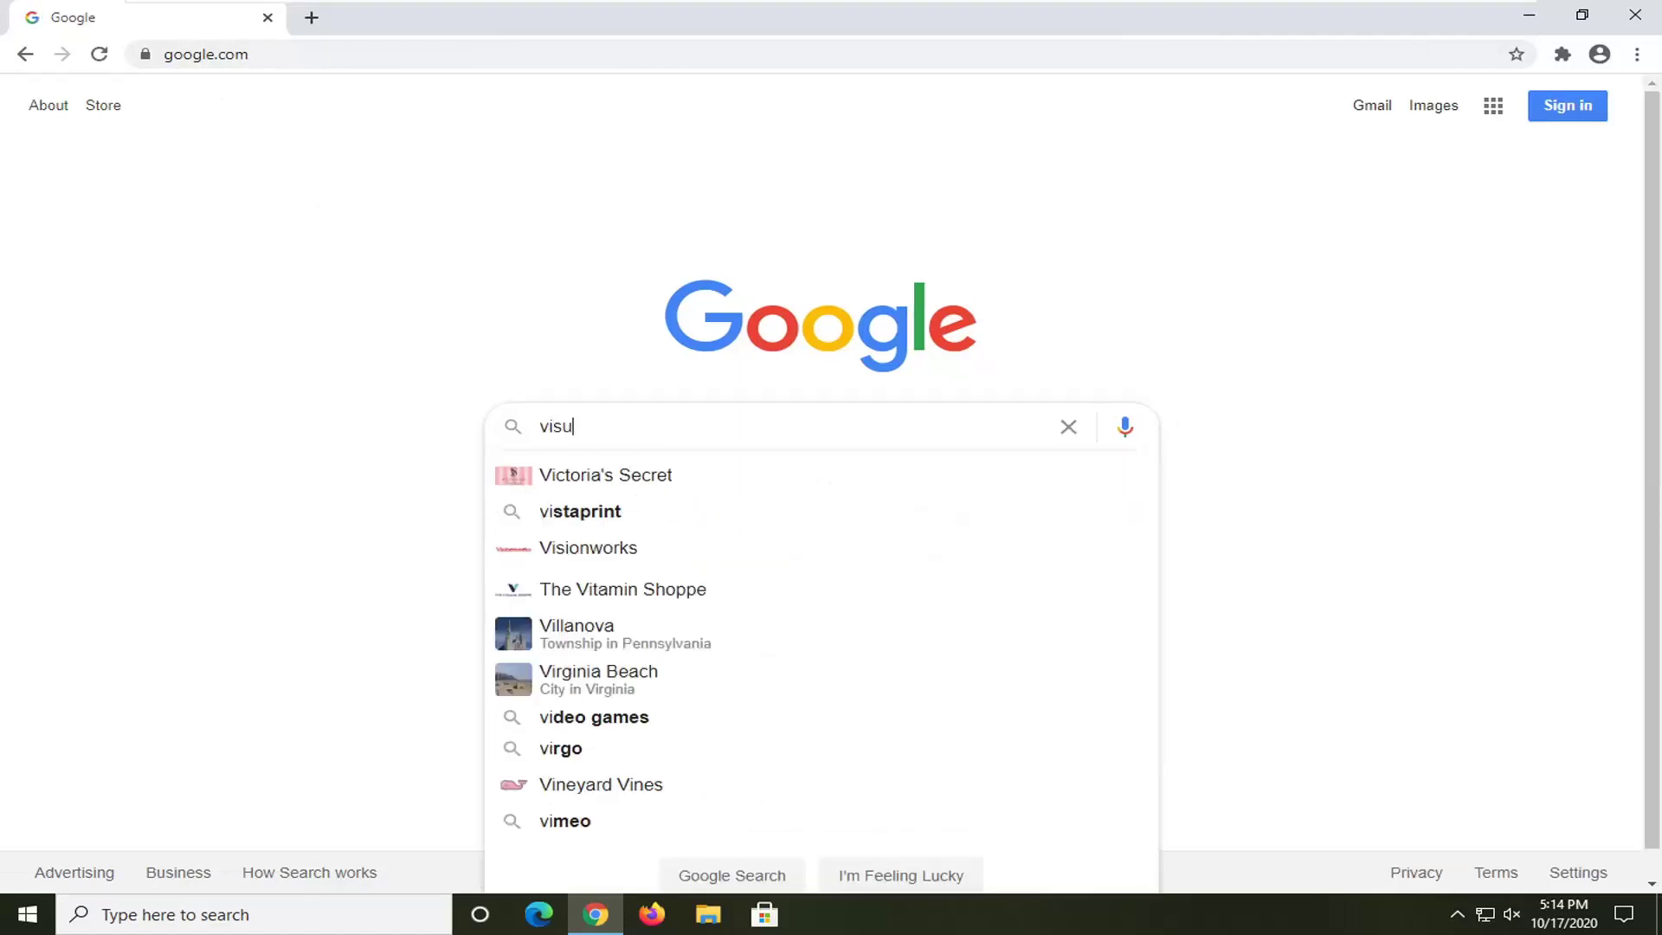
{"action": "key", "text": "BackSpace"}
{"action": "key", "text": "BackSpace"}
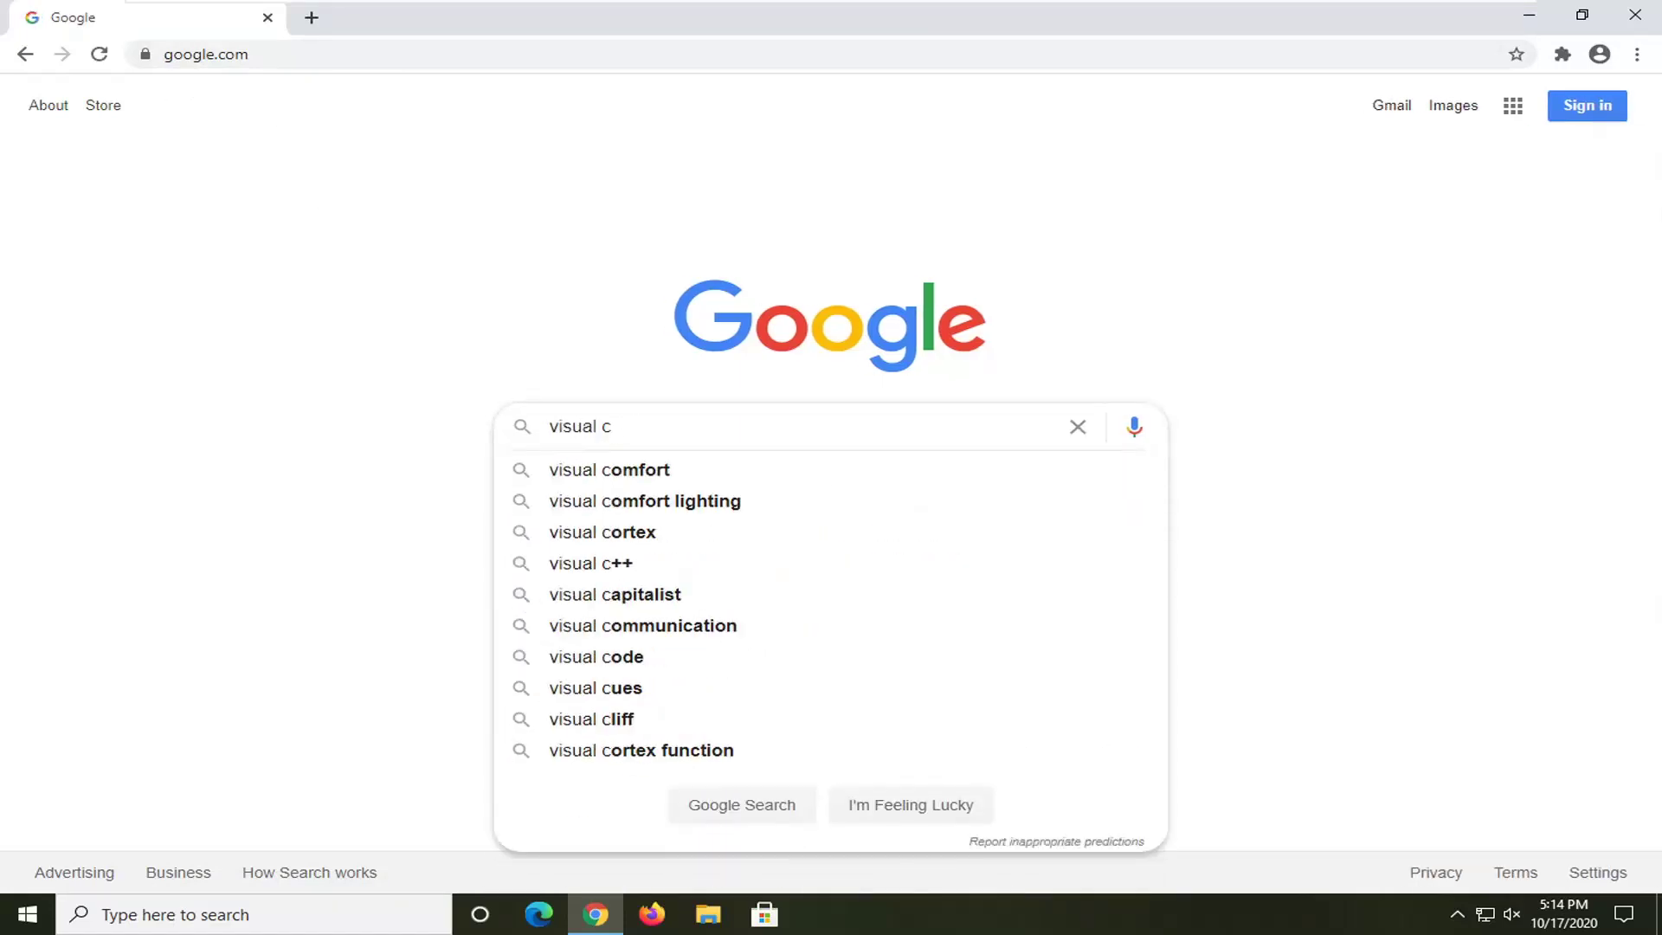
{"action": "type", "text": "++ redistri"}
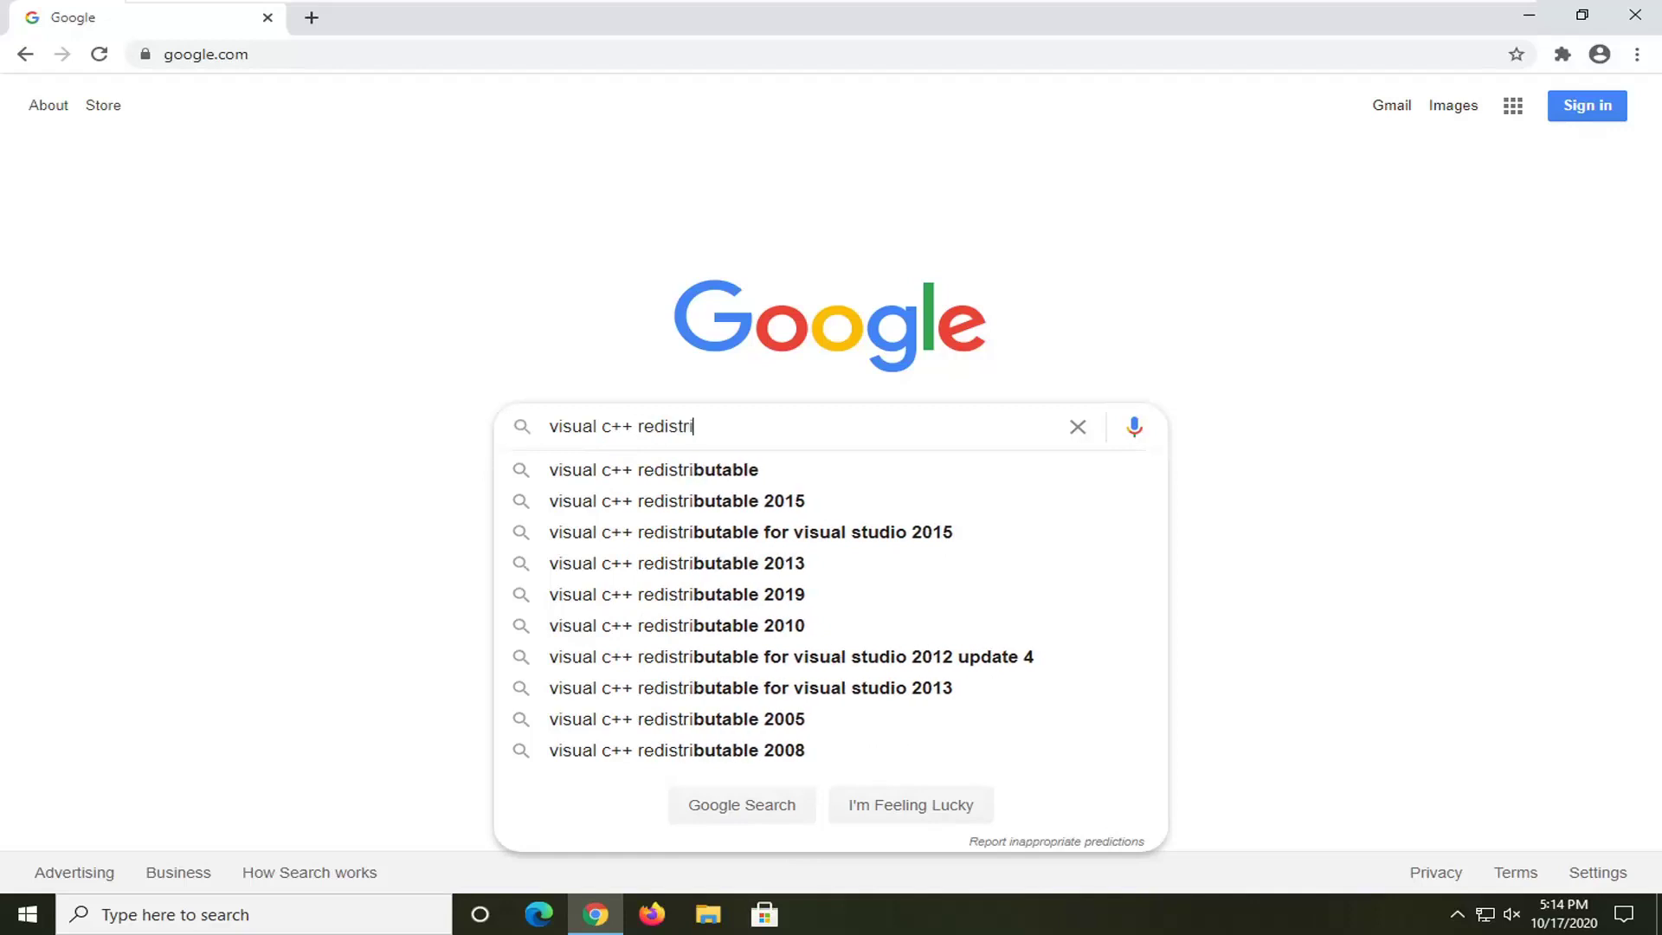
{"action": "type", "text": "butable download"}
{"action": "key", "text": "Return"}
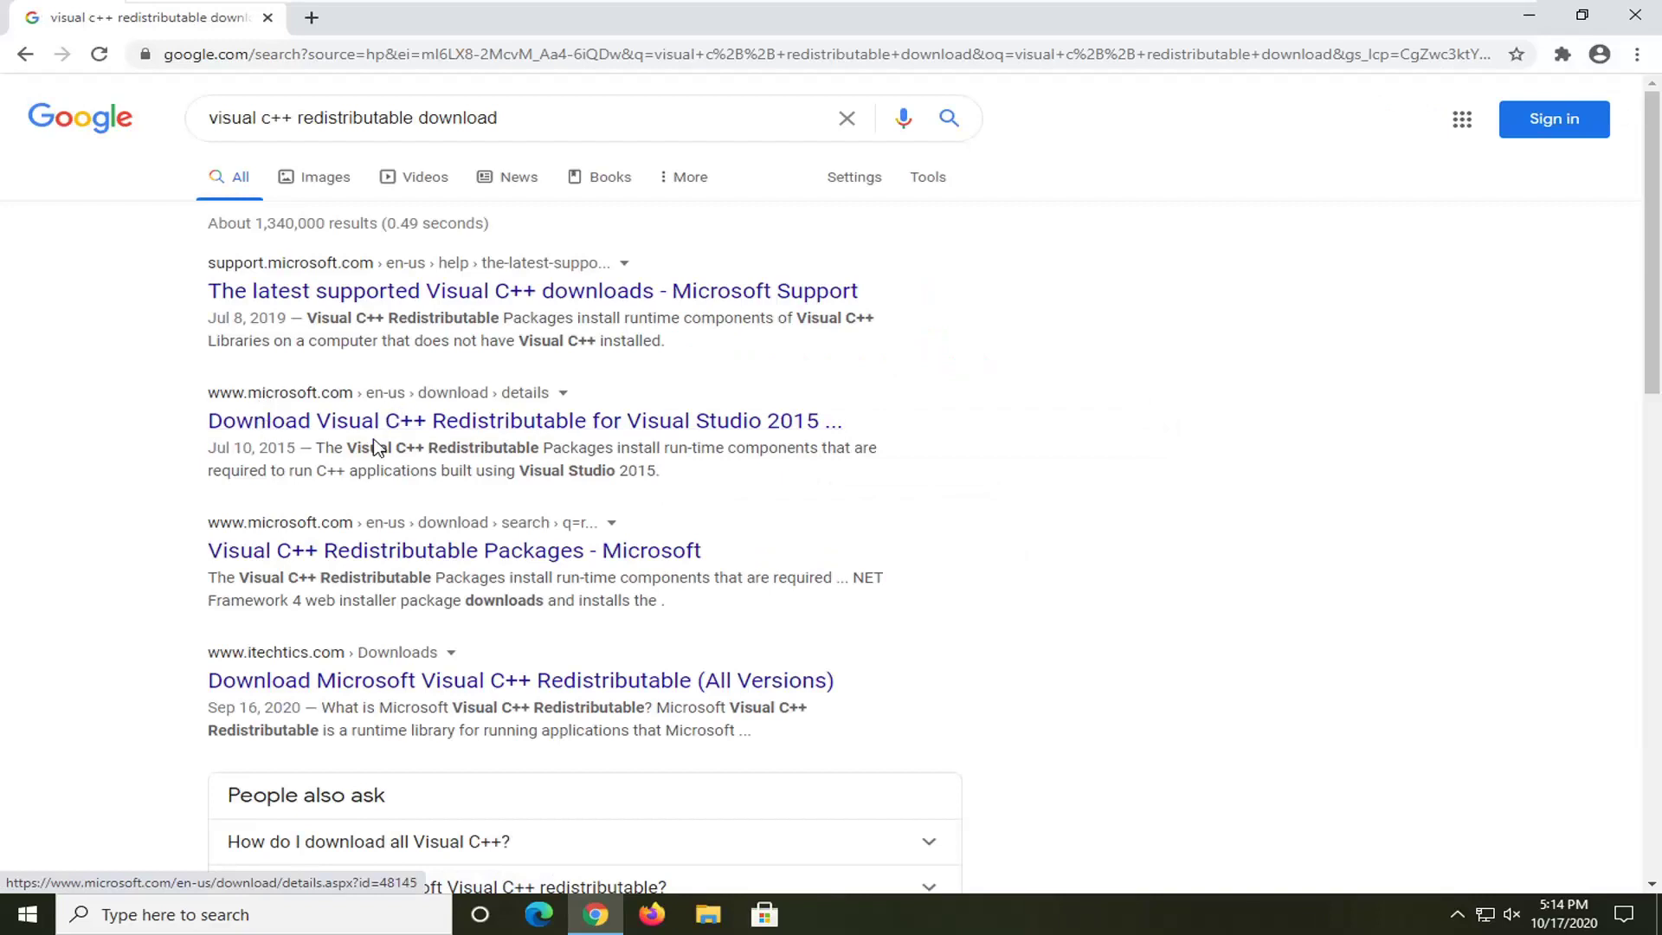
Open Microsoft's Visual C++ Redistributable for Visual Studio 2015 result and its Download button.
{"action": "left_click", "coordinate": [745, 424]}
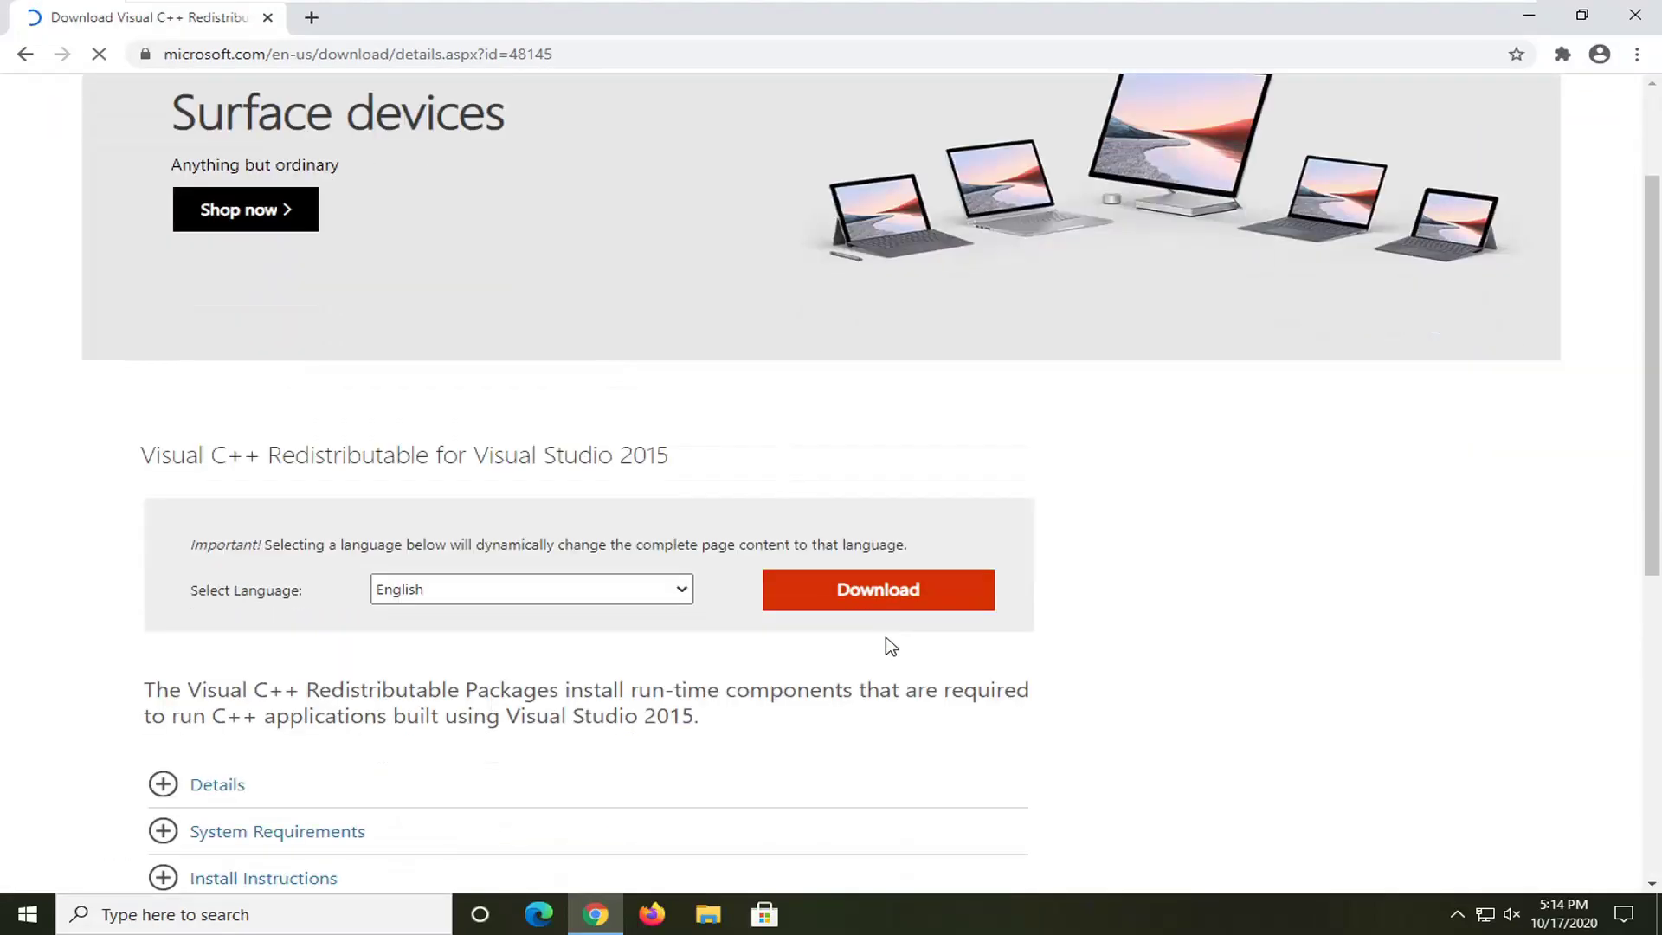
{"action": "left_click", "coordinate": [864, 552]}
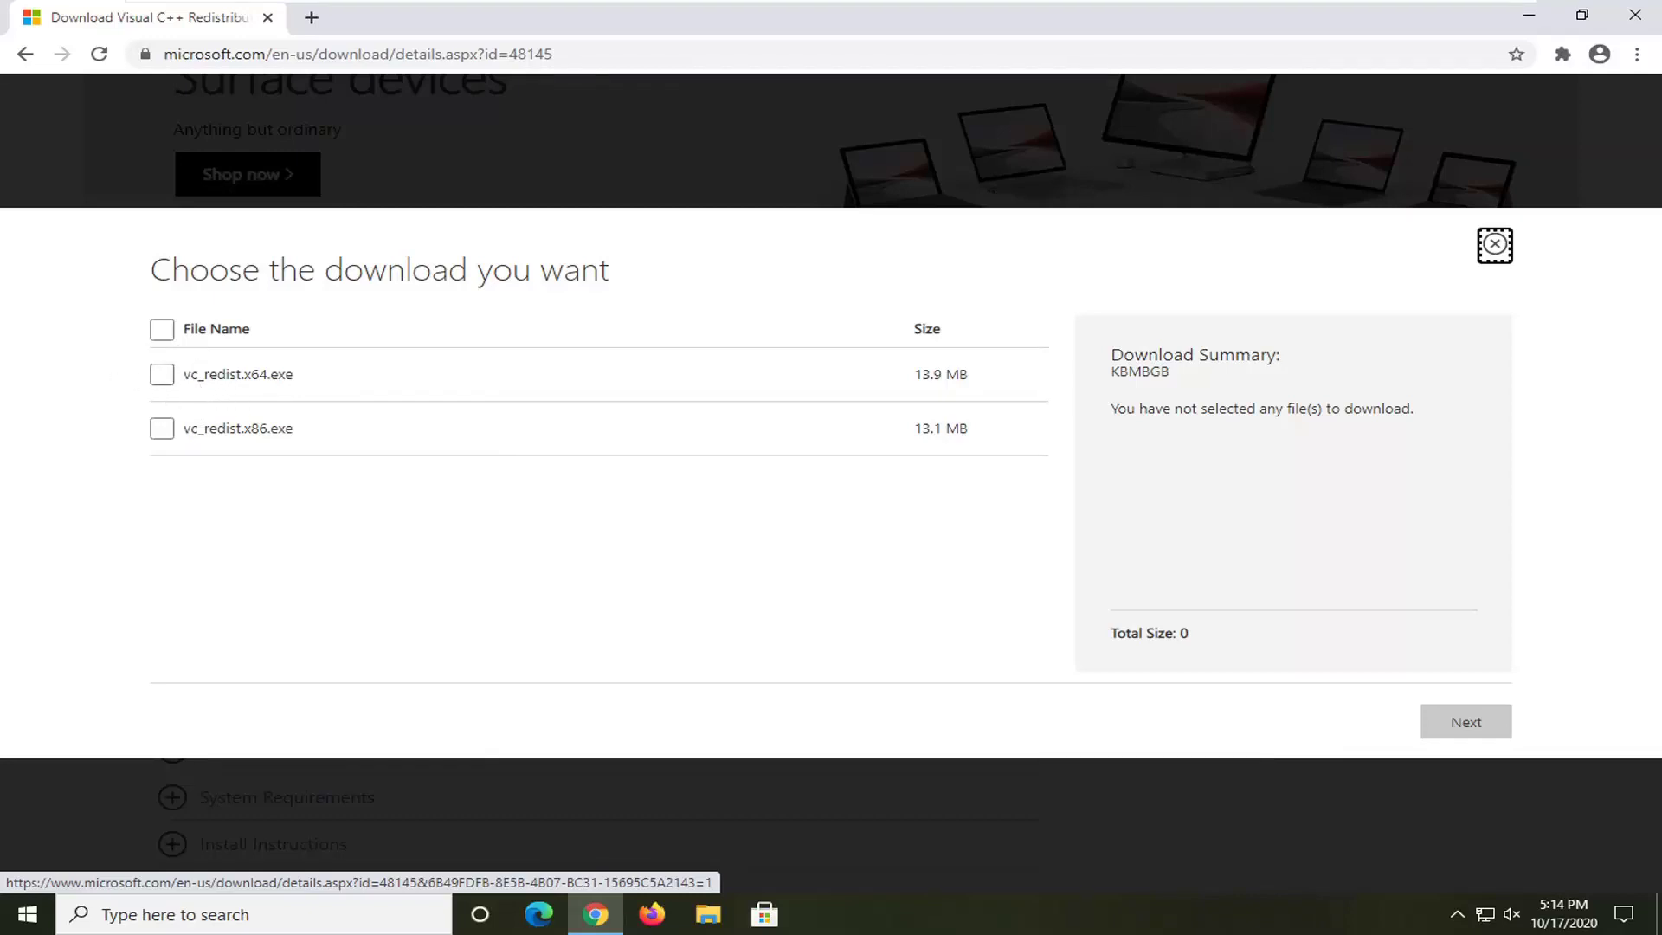
Select vc_redist.x86.exe in the file list and download it with Next.
{"action": "left_click", "coordinate": [162, 430]}
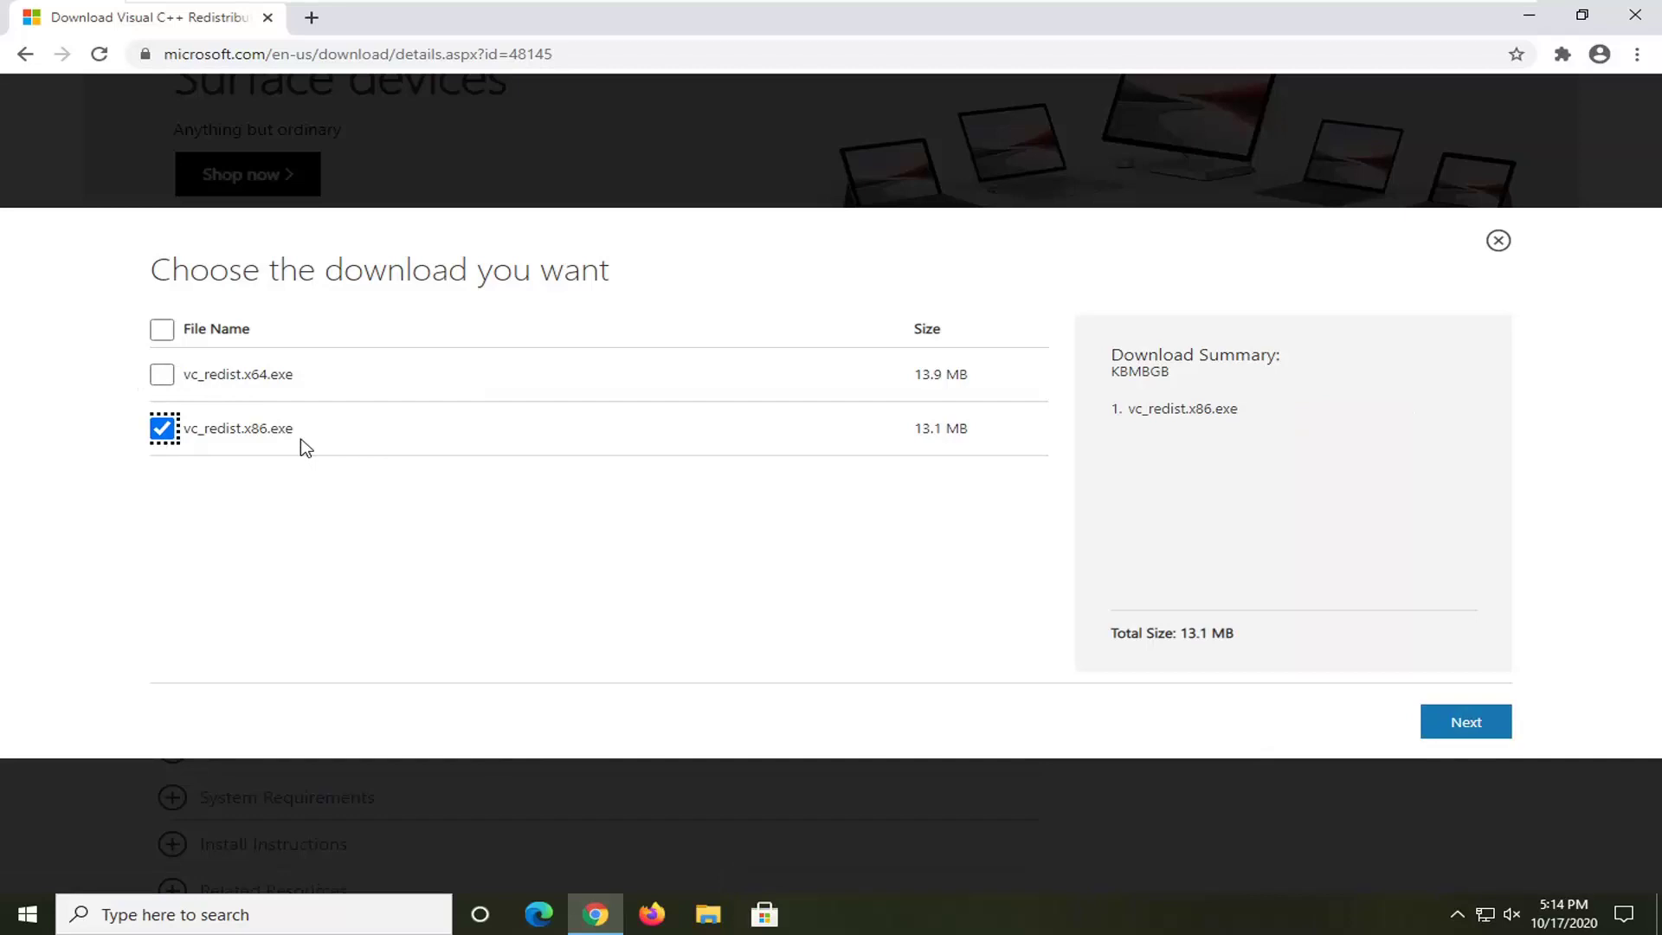
{"action": "left_click_drag", "start_coordinate": [242, 427], "coordinate": [279, 427]}
{"action": "left_click", "coordinate": [278, 467]}
{"action": "left_click", "coordinate": [1465, 724]}
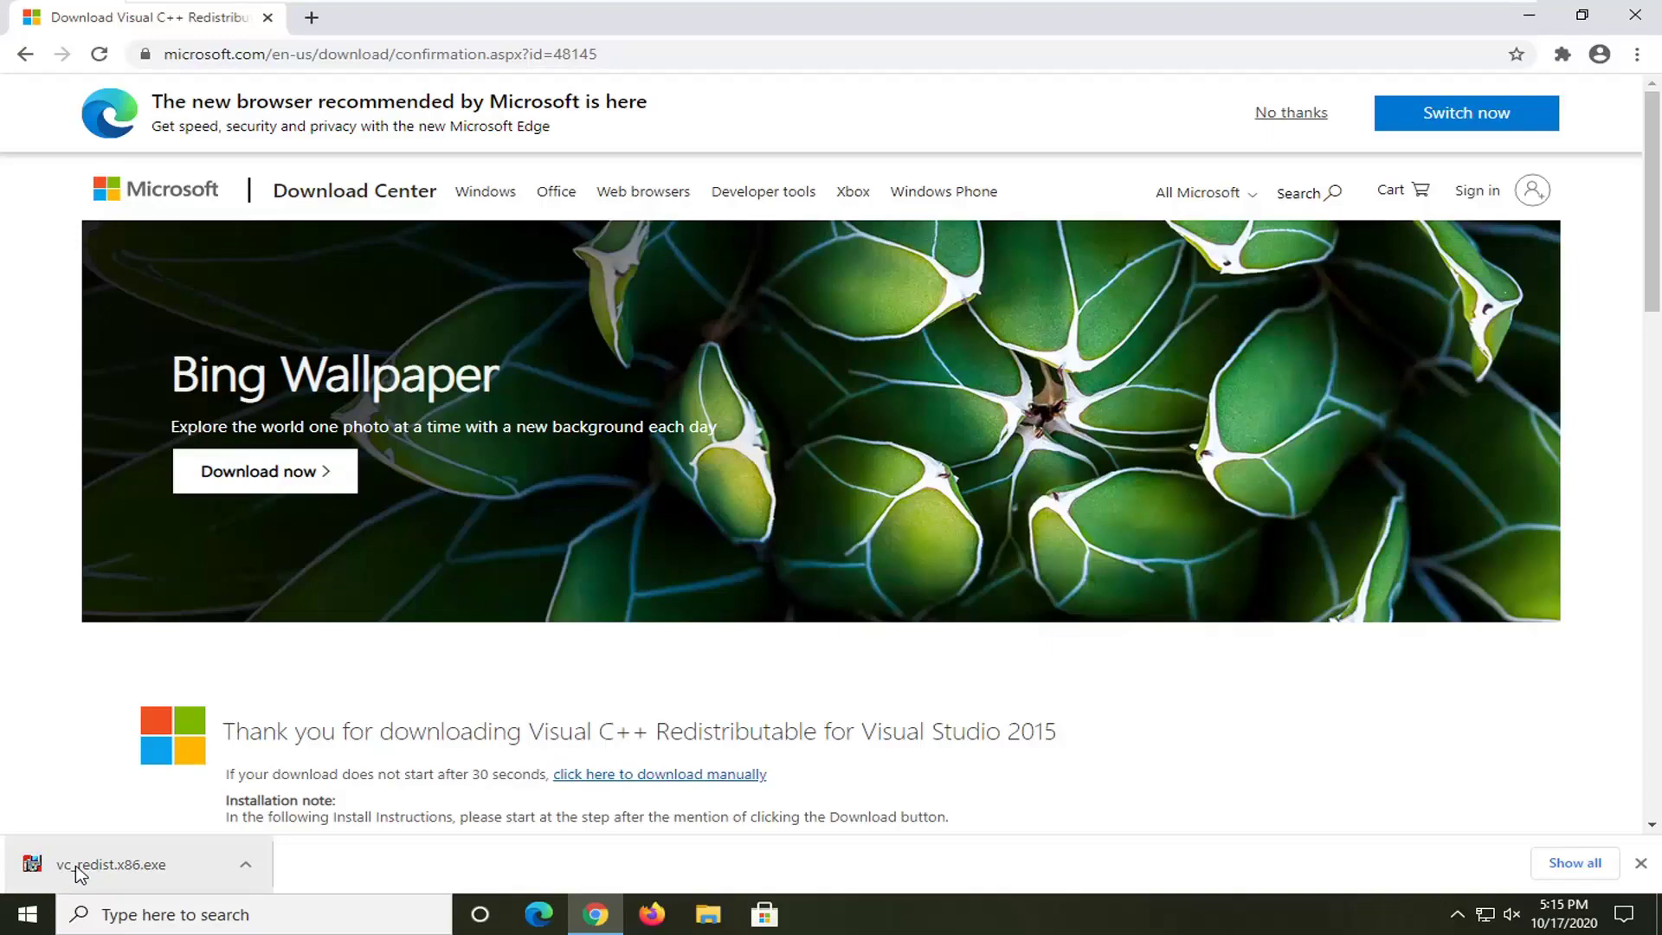
Run vc_redist.x86.exe, accept the license, install, and close the Setup Failed window.
{"action": "left_click", "coordinate": [81, 867]}
{"action": "left_click", "coordinate": [902, 479]}
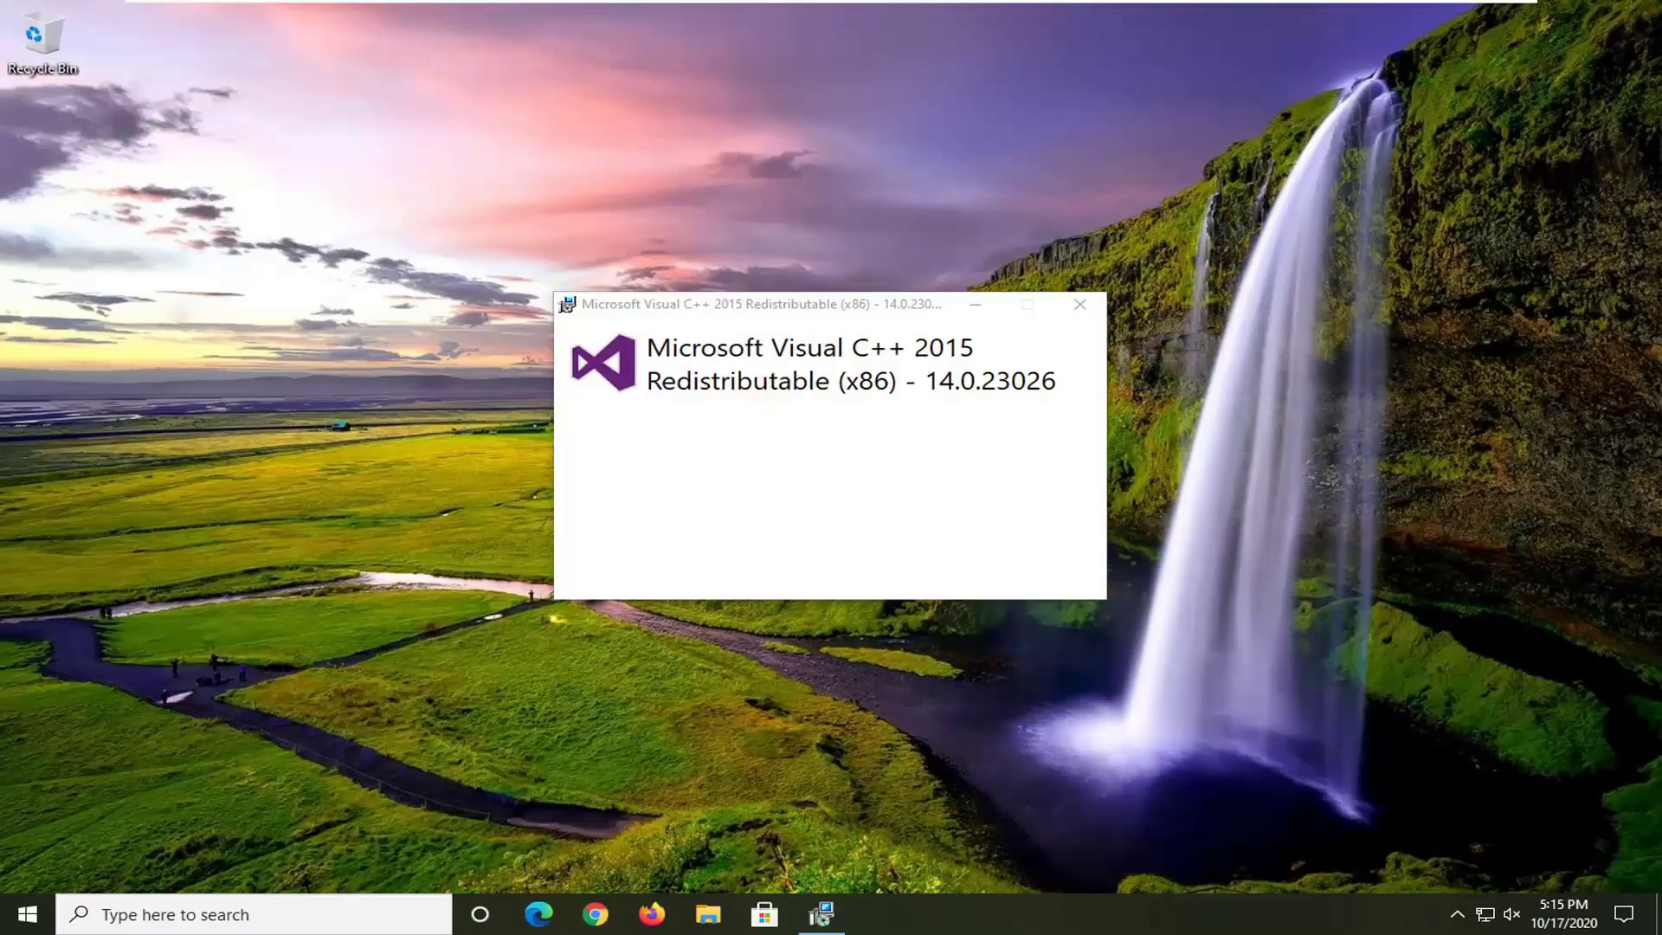
{"action": "left_click", "coordinate": [596, 543]}
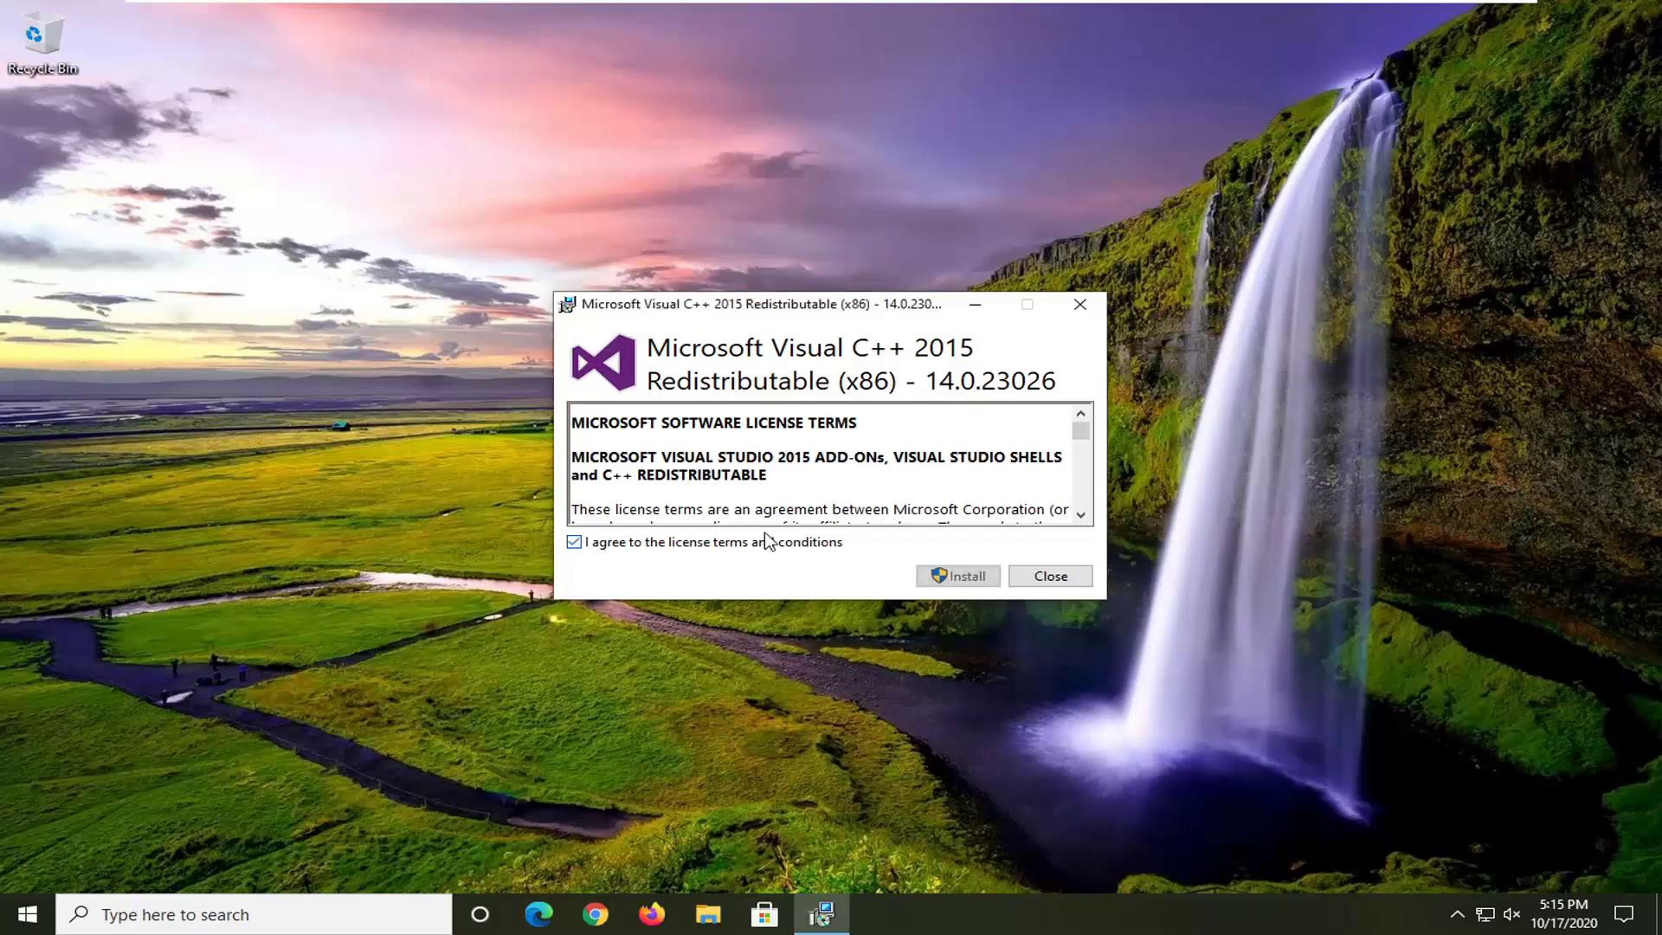
{"action": "left_click", "coordinate": [933, 577]}
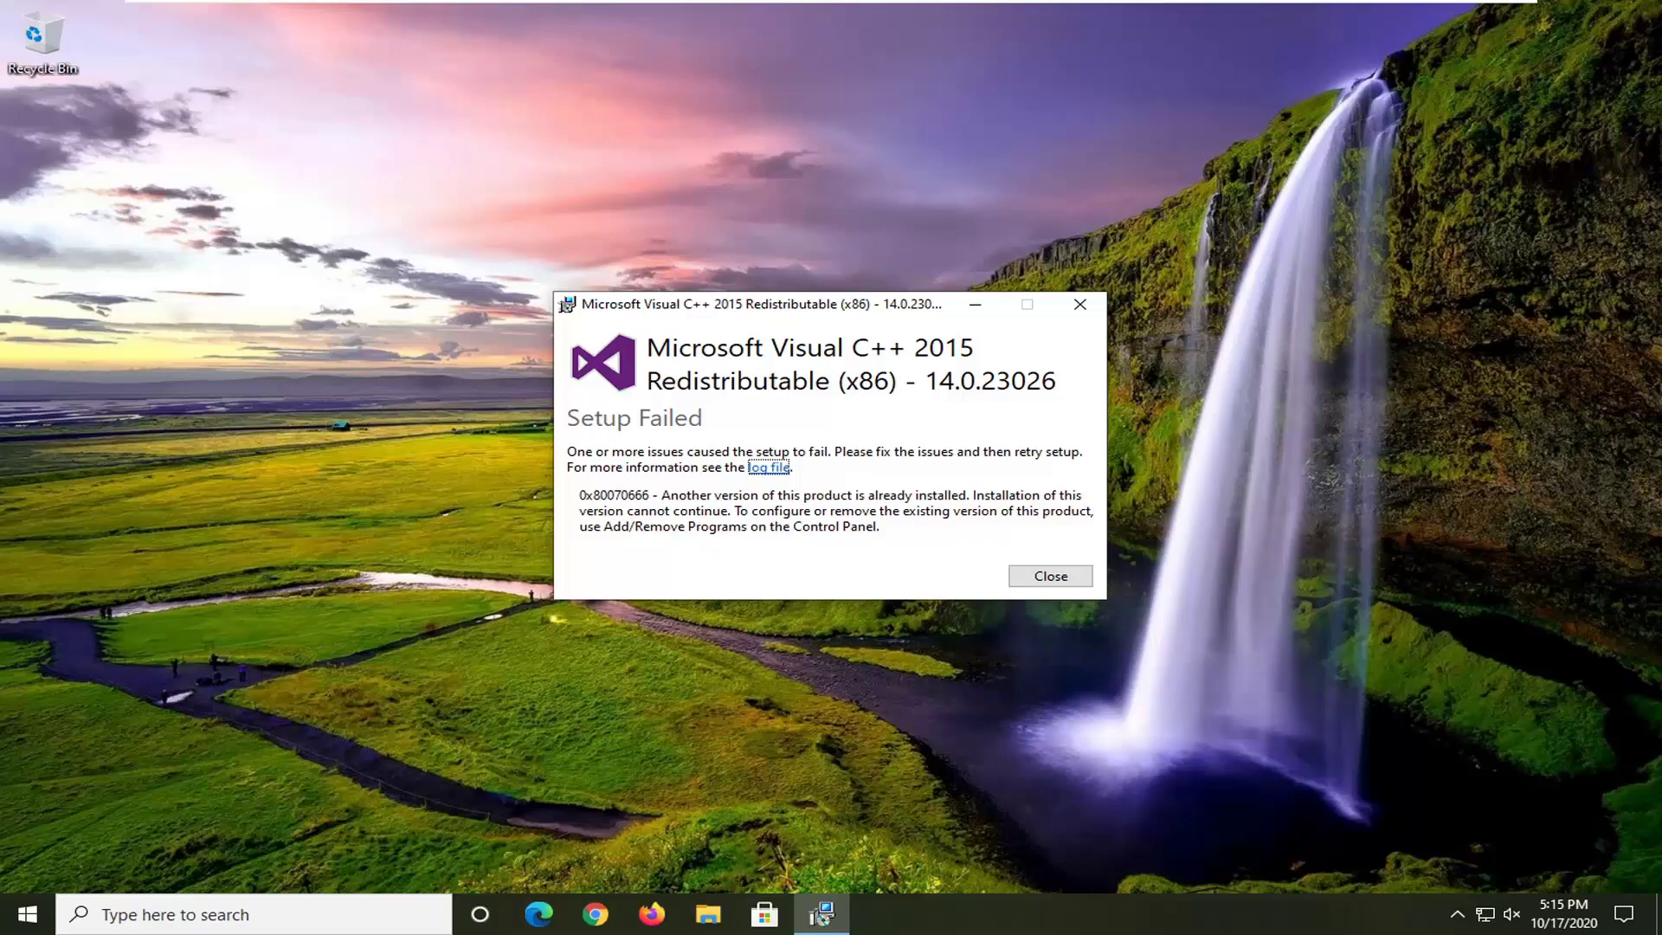
{"action": "left_click", "coordinate": [1050, 576]}
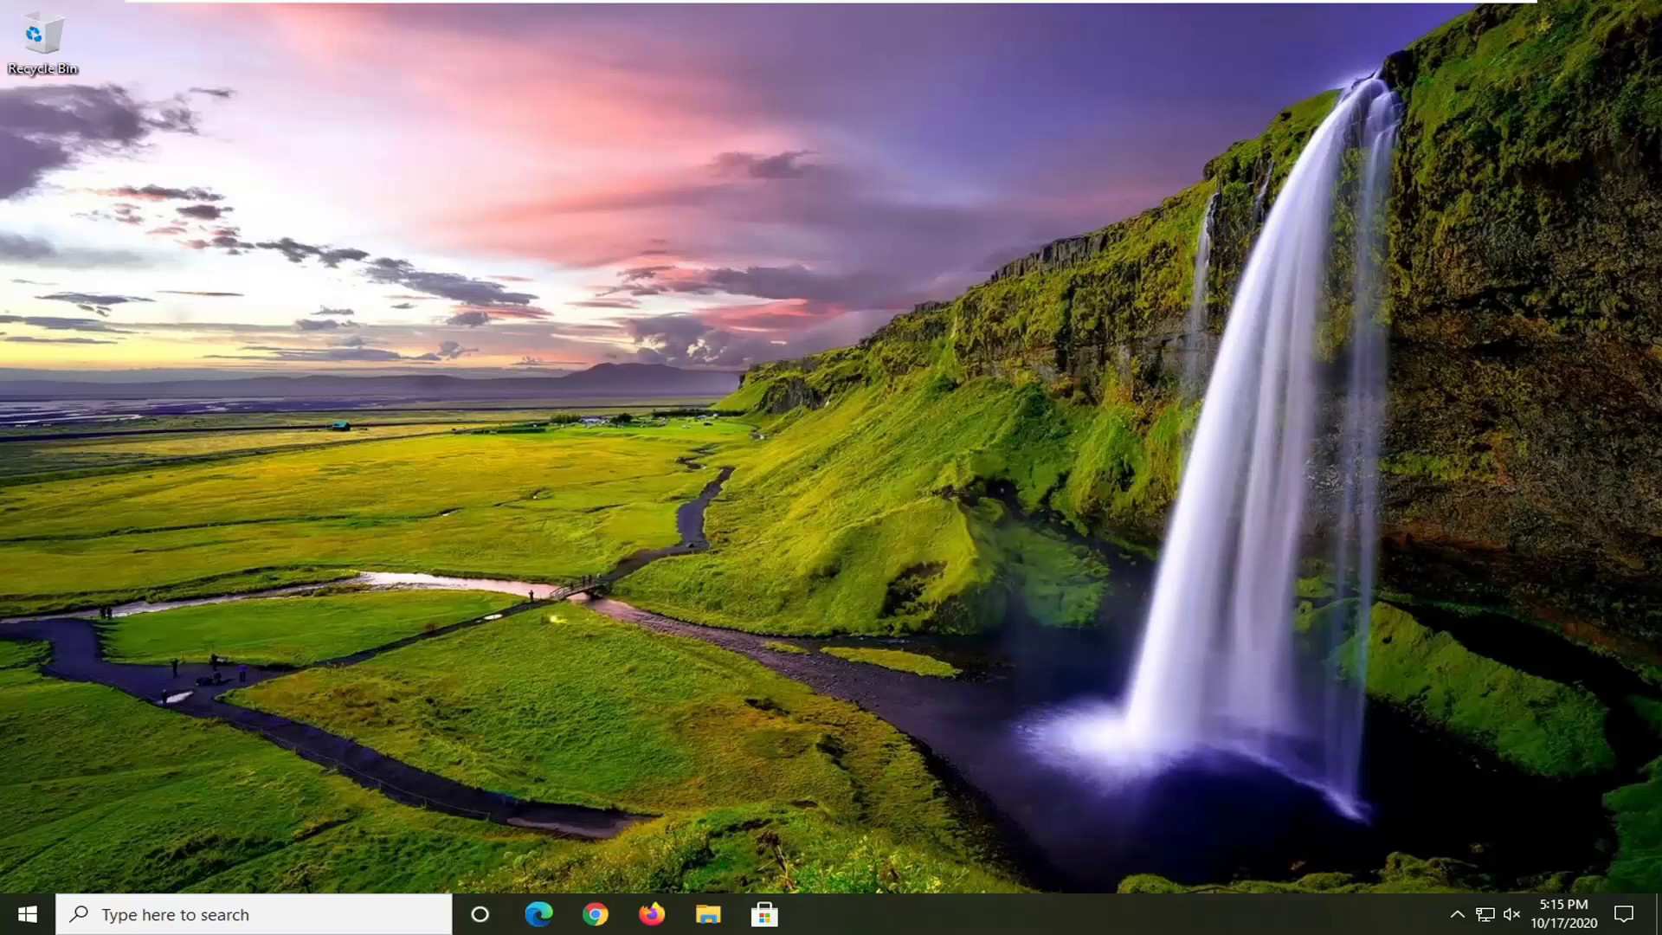